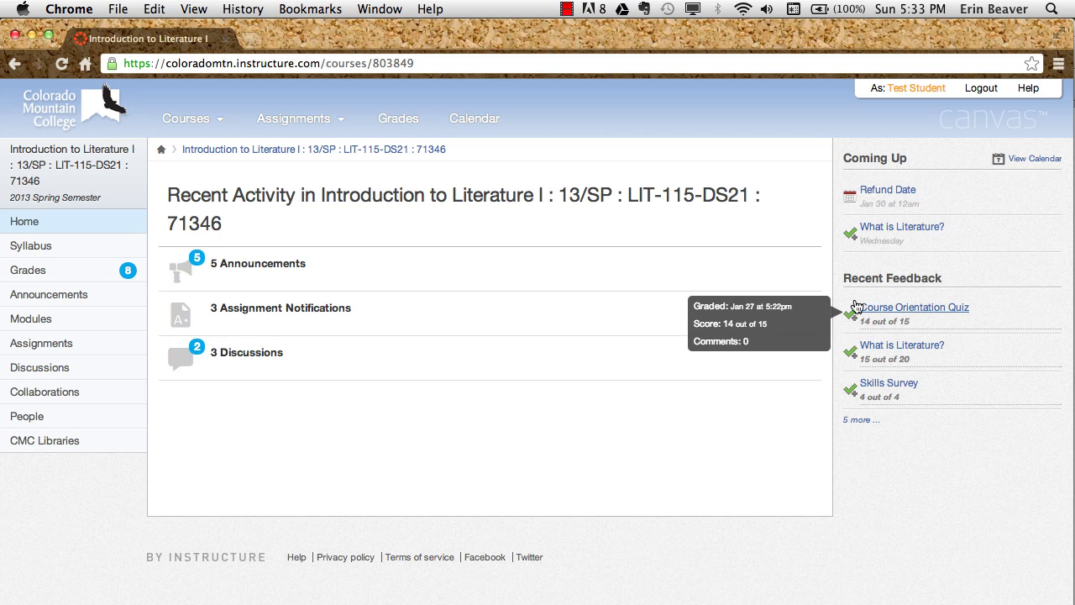
# Open the course Grades page, highlight the 98.9% (A) total, then switch to the syllabus PDF.
pyautogui.click(42, 276)
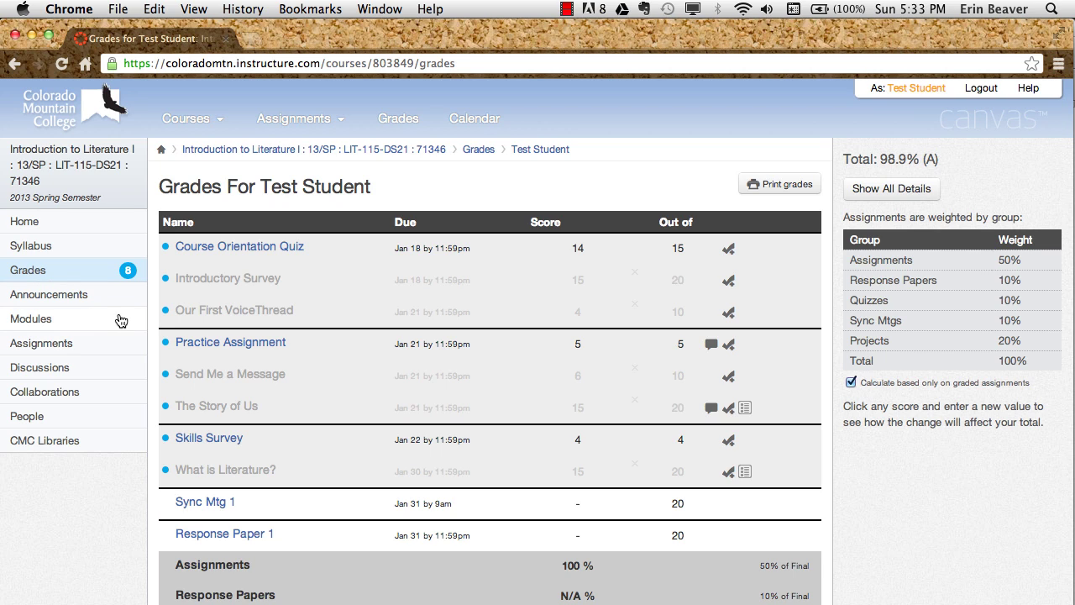
pyautogui.scroll(-1, 118, 332)
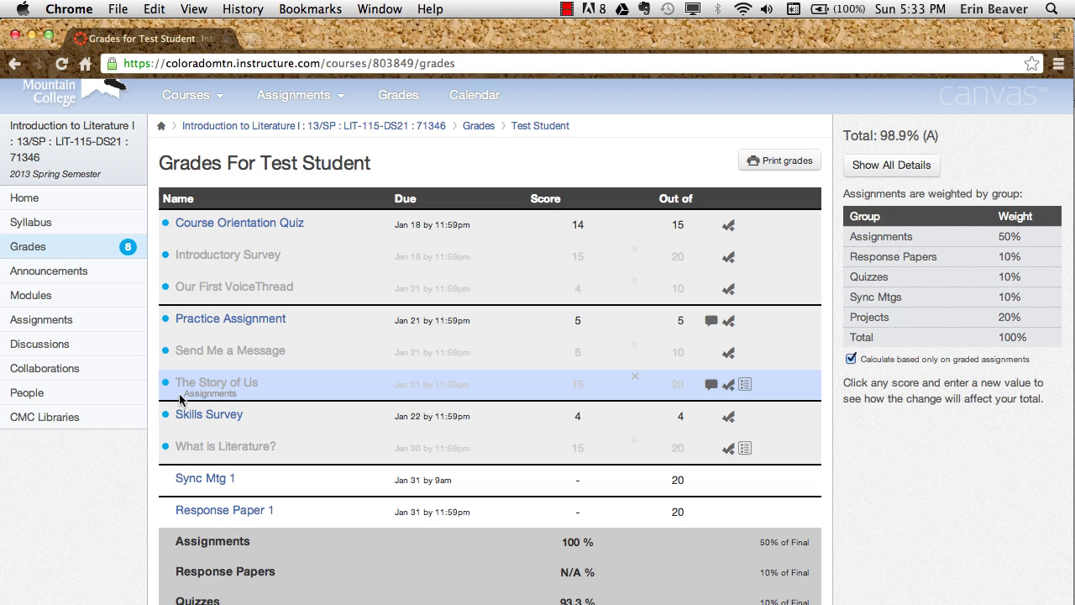
pyautogui.moveTo(880, 136); pyautogui.dragTo(941, 135)
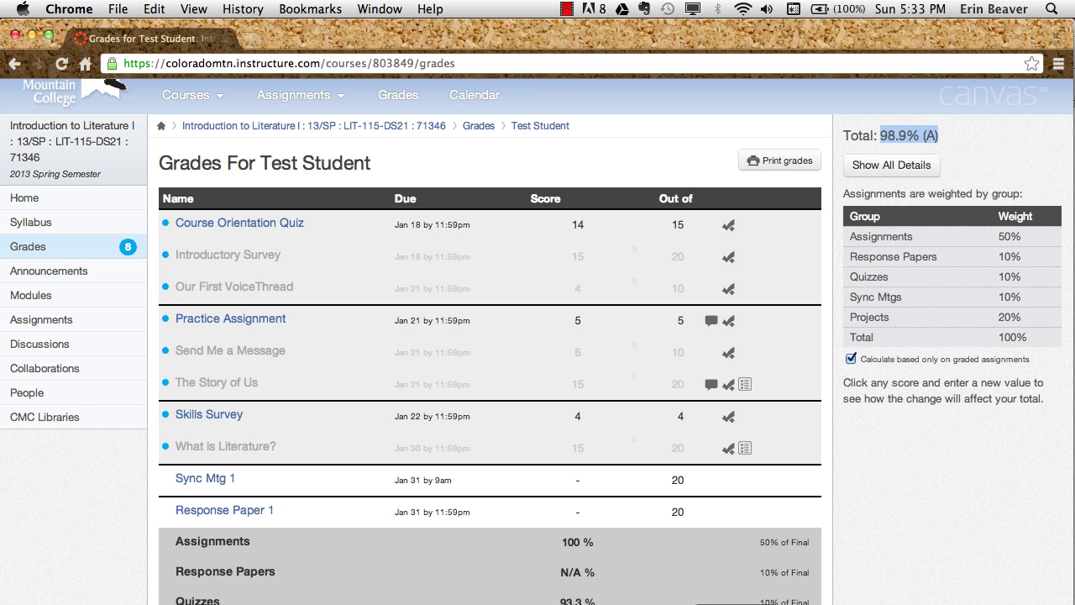
pyautogui.press('super+Tab')
pyautogui.press('super+Tab')
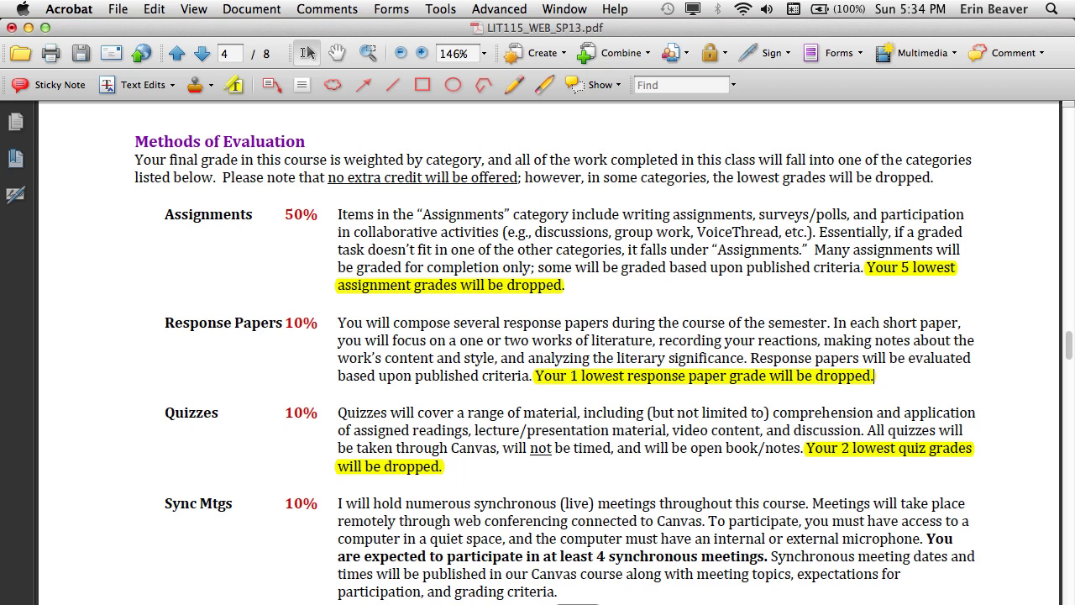
# Review the syllabus Methods of Evaluation drop rules, then return to the Canvas grades page.
pyautogui.press('super+alt+2')
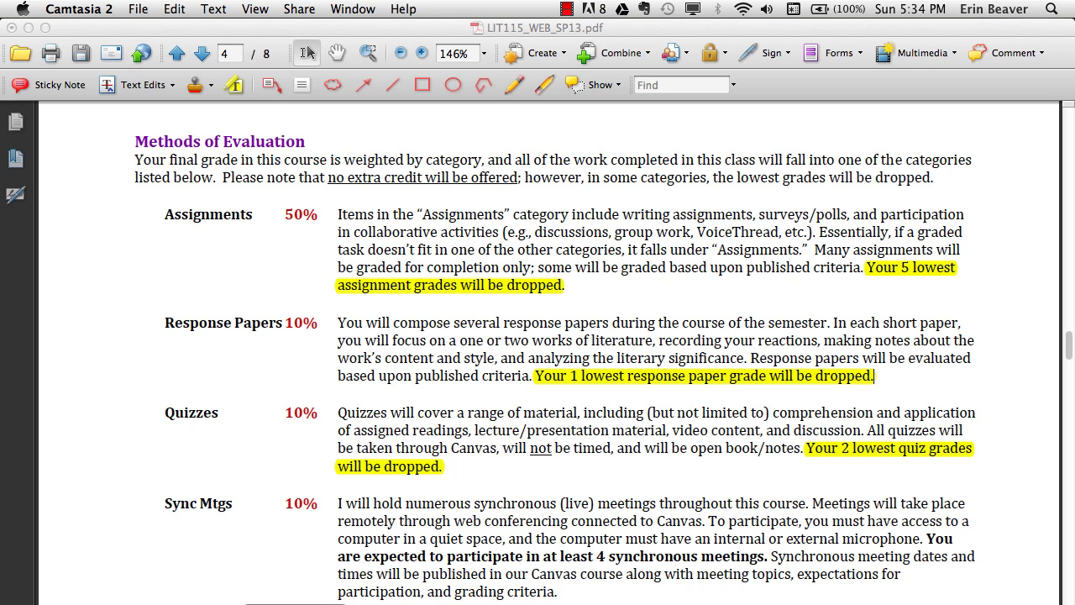
pyautogui.press('super+Tab')
pyautogui.scroll(-2, 327, 549)
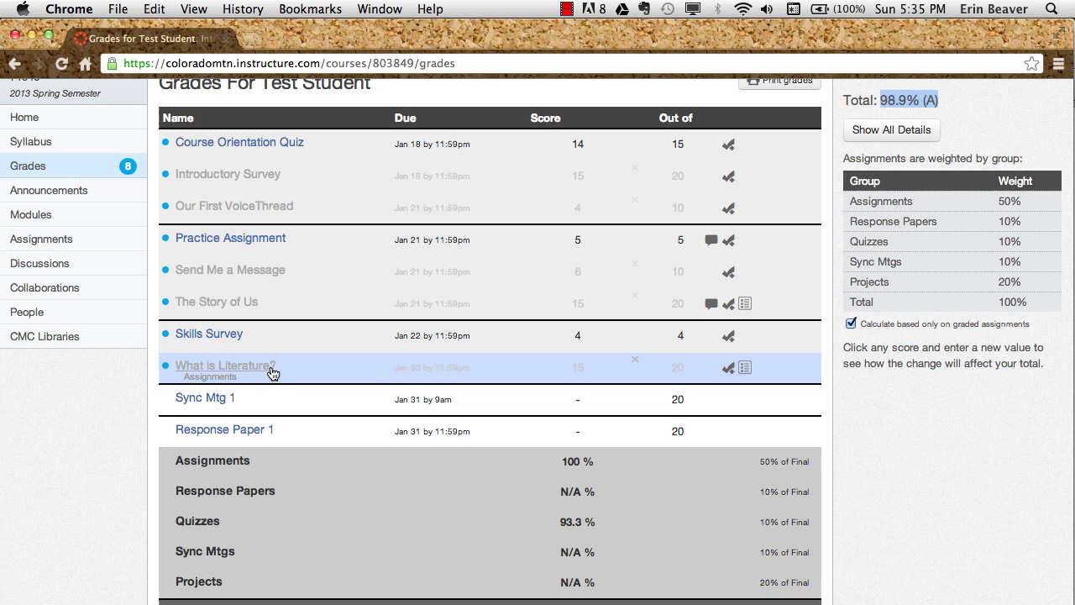
pyautogui.moveTo(311, 193)
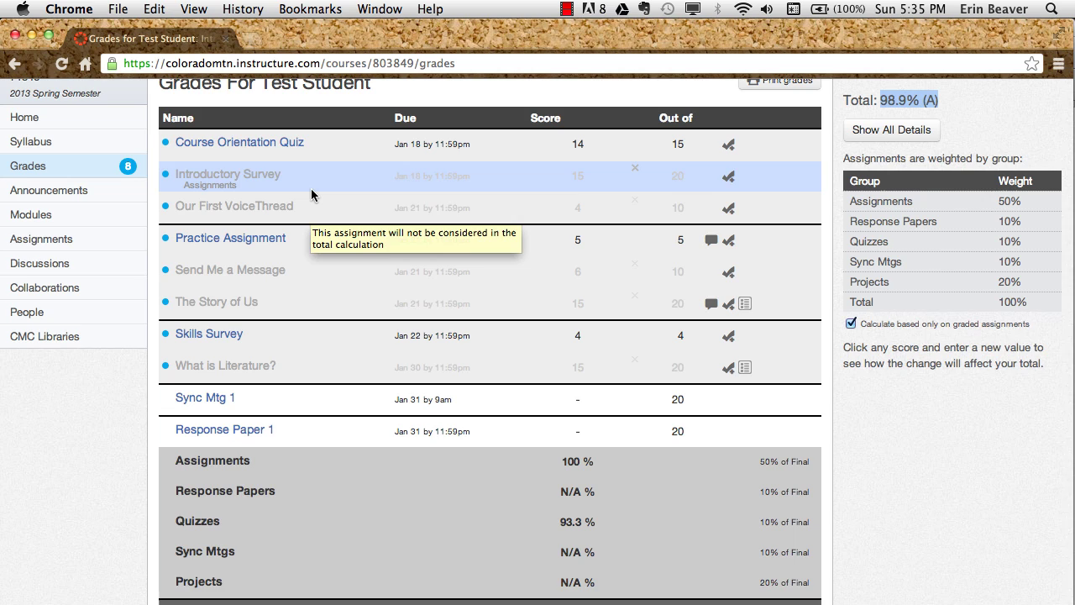
pyautogui.scroll(1, 311, 195)
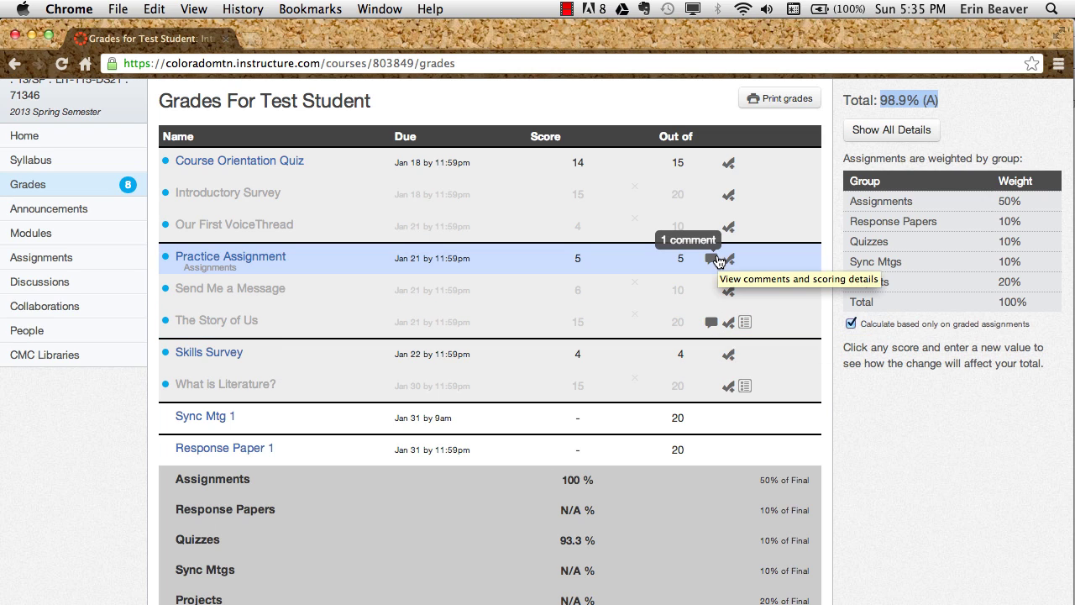
pyautogui.click(712, 259)
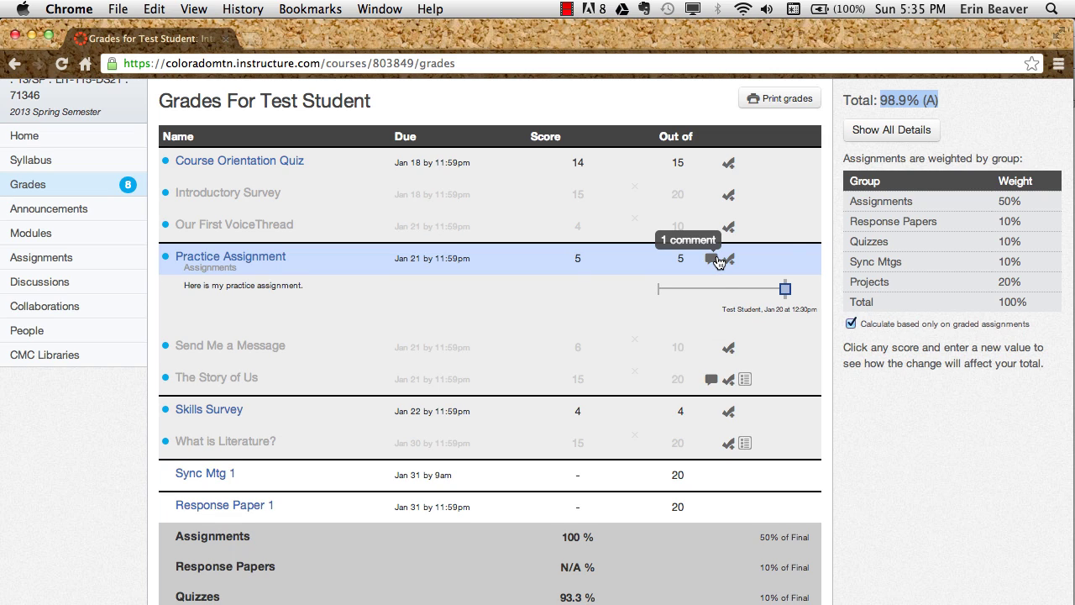
pyautogui.click(712, 382)
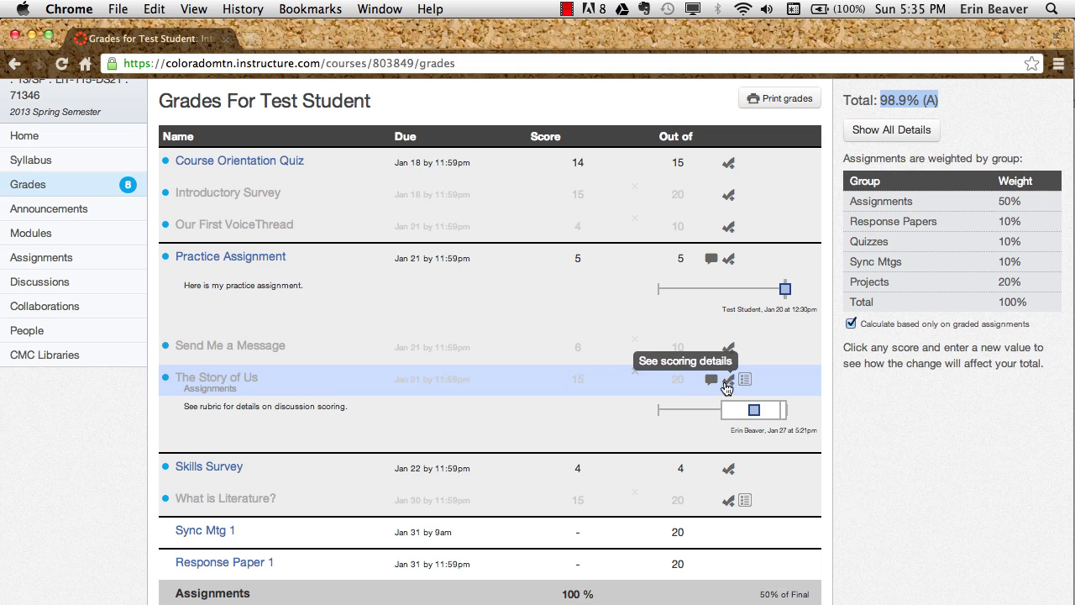
pyautogui.click(735, 197)
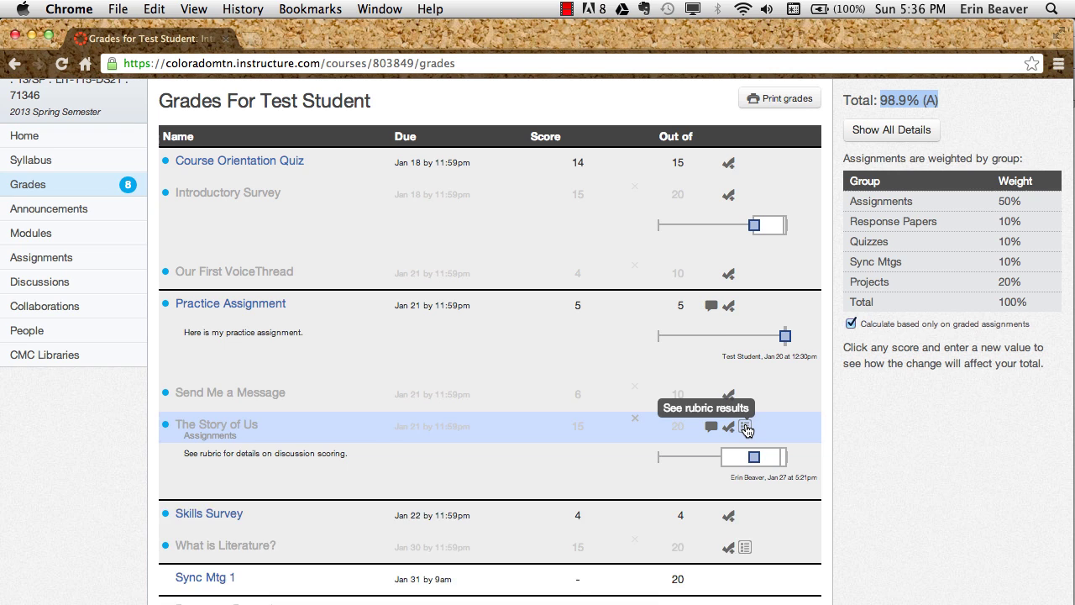
pyautogui.click(746, 430)
pyautogui.scroll(-2, 682, 475)
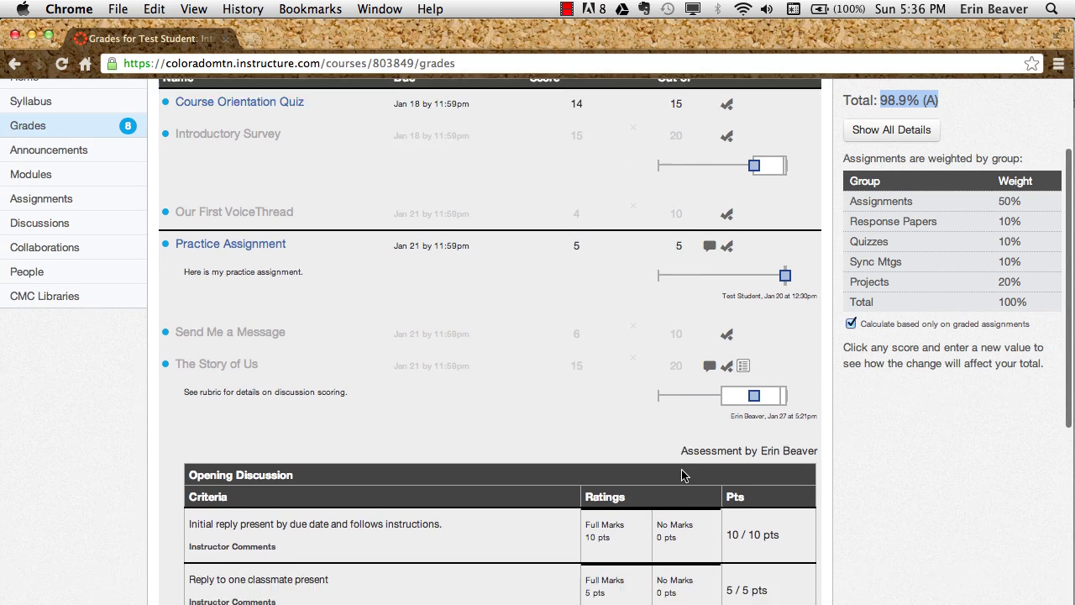
pyautogui.scroll(-3, 681, 475)
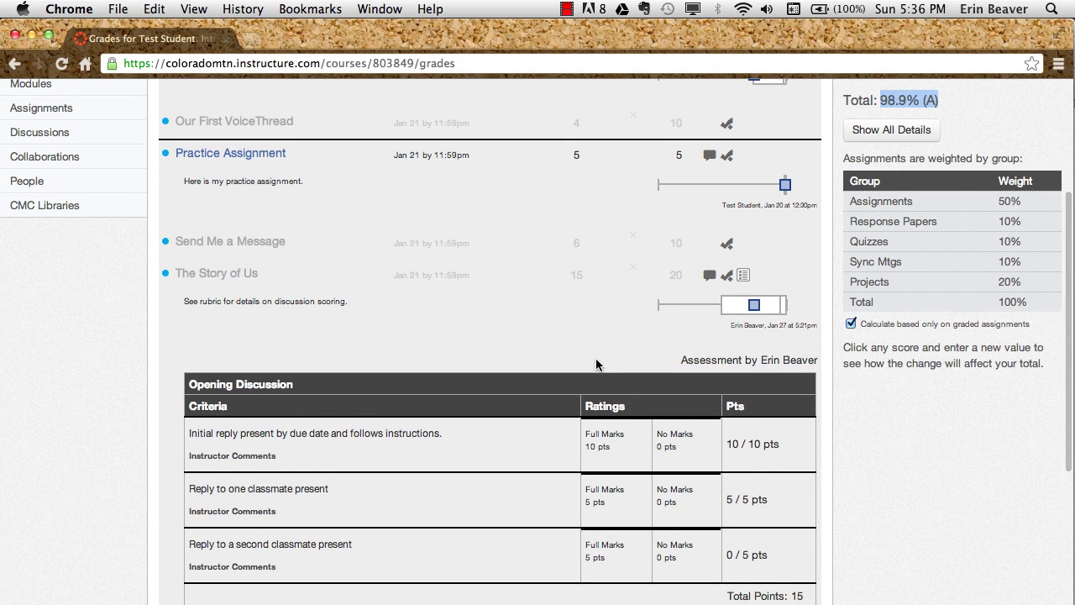
pyautogui.scroll(-1, 596, 364)
pyautogui.scroll(-2, 597, 364)
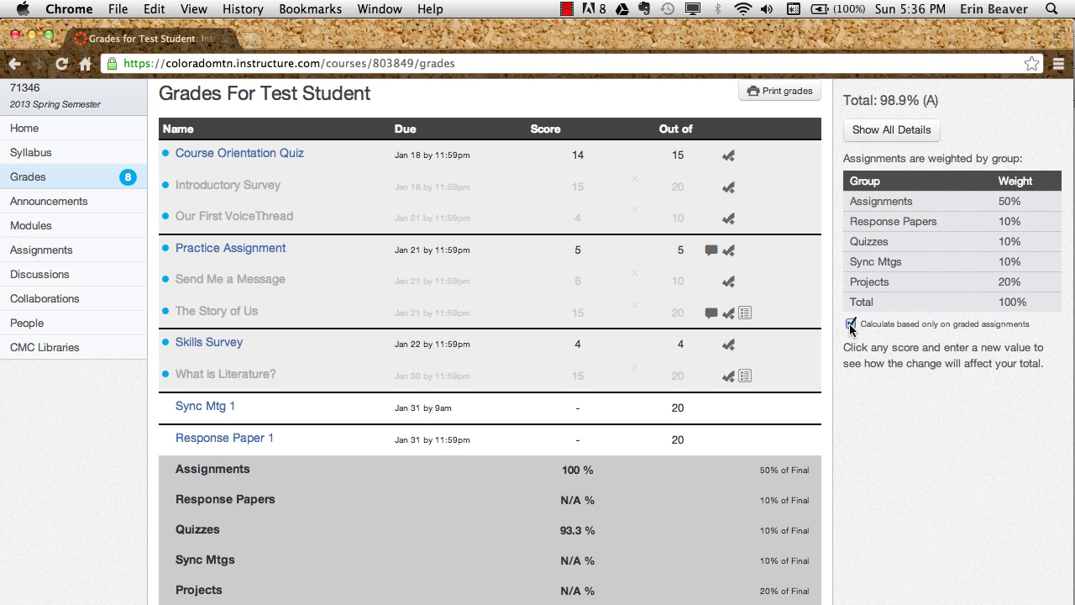
# Turn off graded-only calculation so ungraded groups count as 0% and the total becomes 74.2% (C).
pyautogui.click(851, 325)
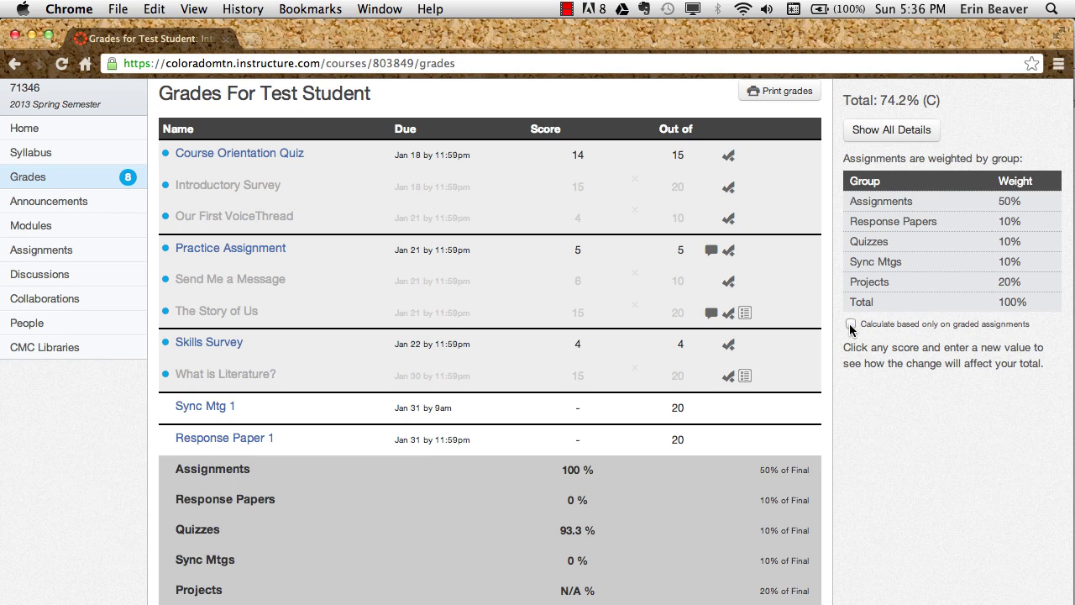
# Enter what-if scores of 20 for Sync Mtg 1 and Response Paper 1.
pyautogui.click(587, 413)
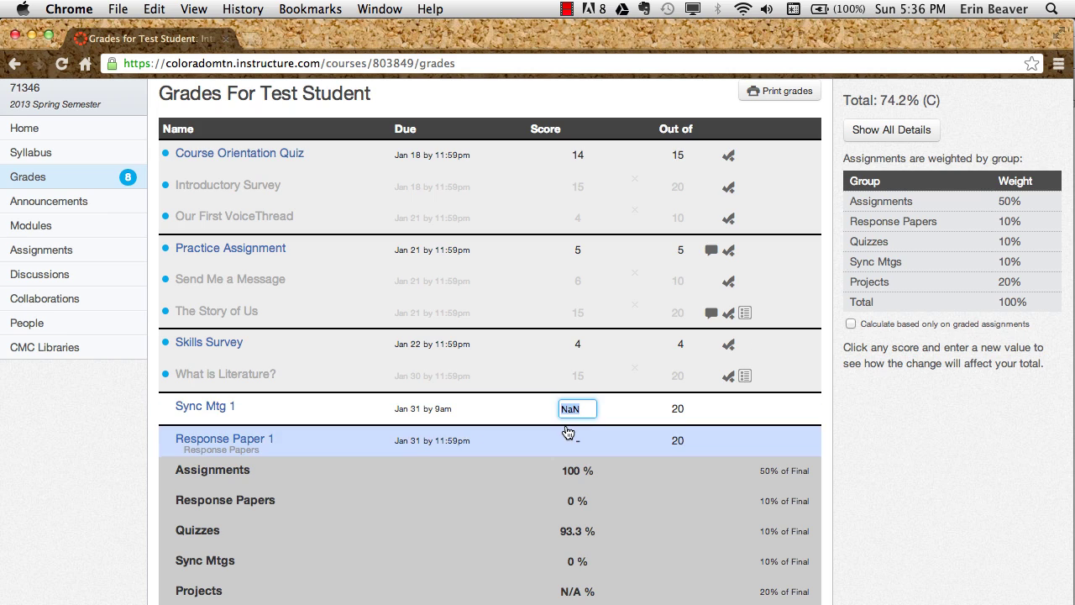
pyautogui.write('20')
pyautogui.click(571, 440)
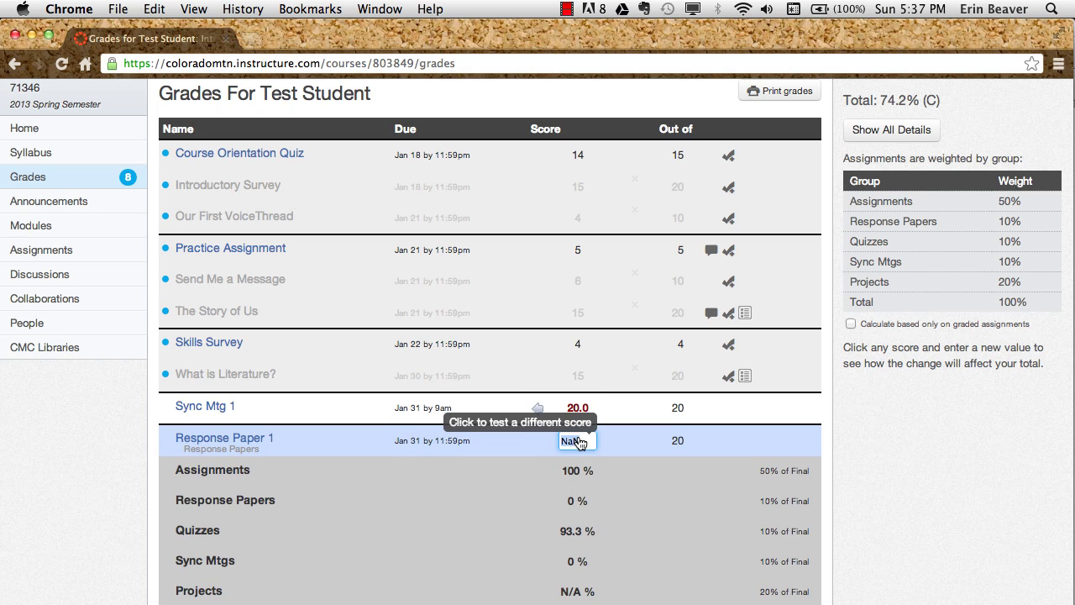
pyautogui.write('20')
pyautogui.press('Return')
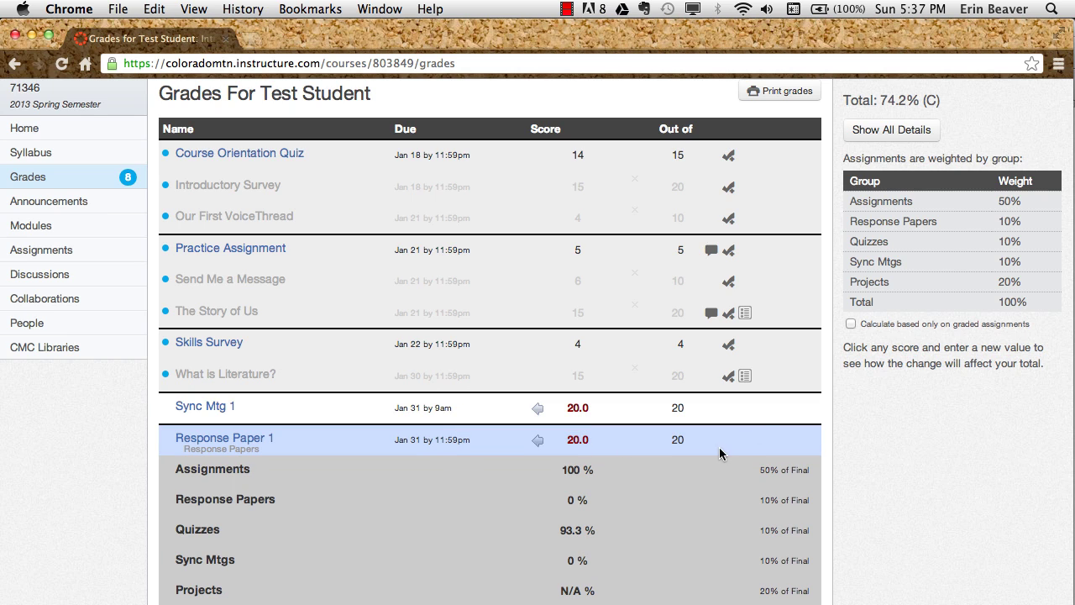
pyautogui.press('k')
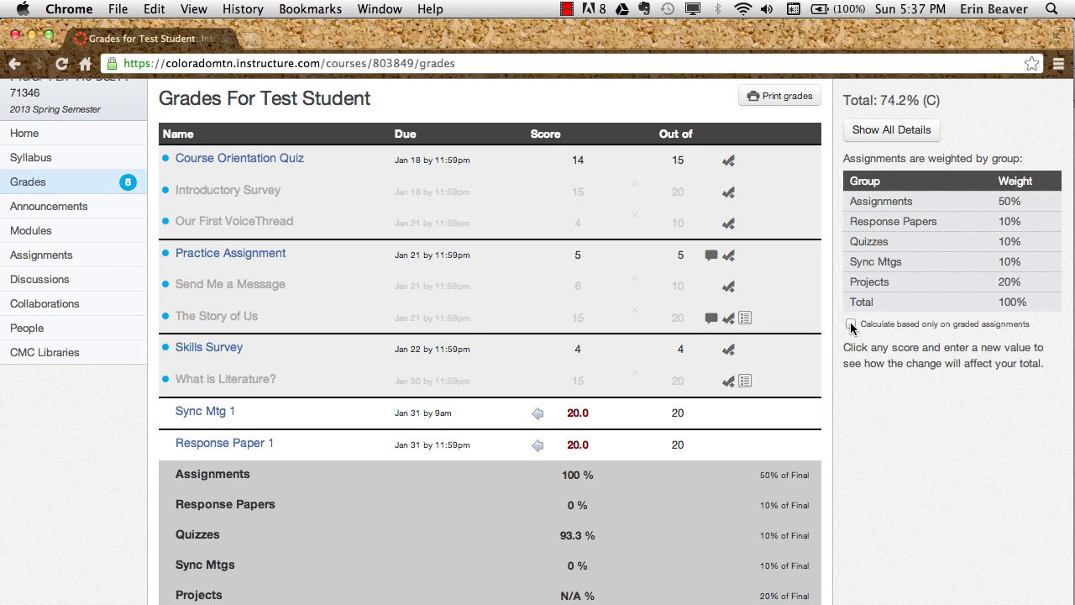
# Count only graded assignments again and clear both what-if scores, restoring the 98.9% (A) total.
pyautogui.click(852, 323)
pyautogui.click(580, 413)
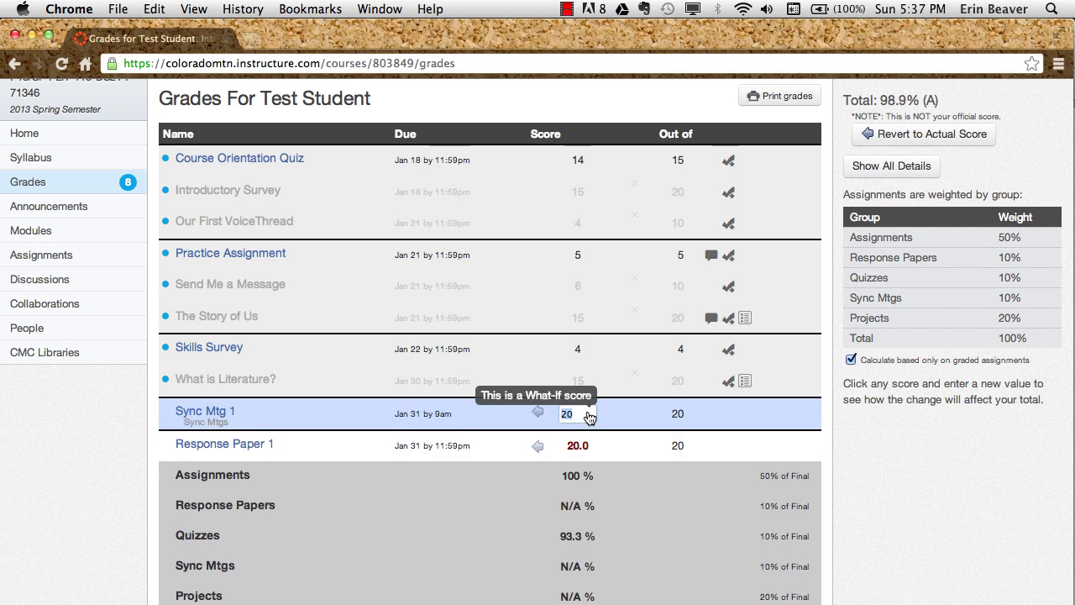
pyautogui.press('BackSpace')
pyautogui.click(578, 445)
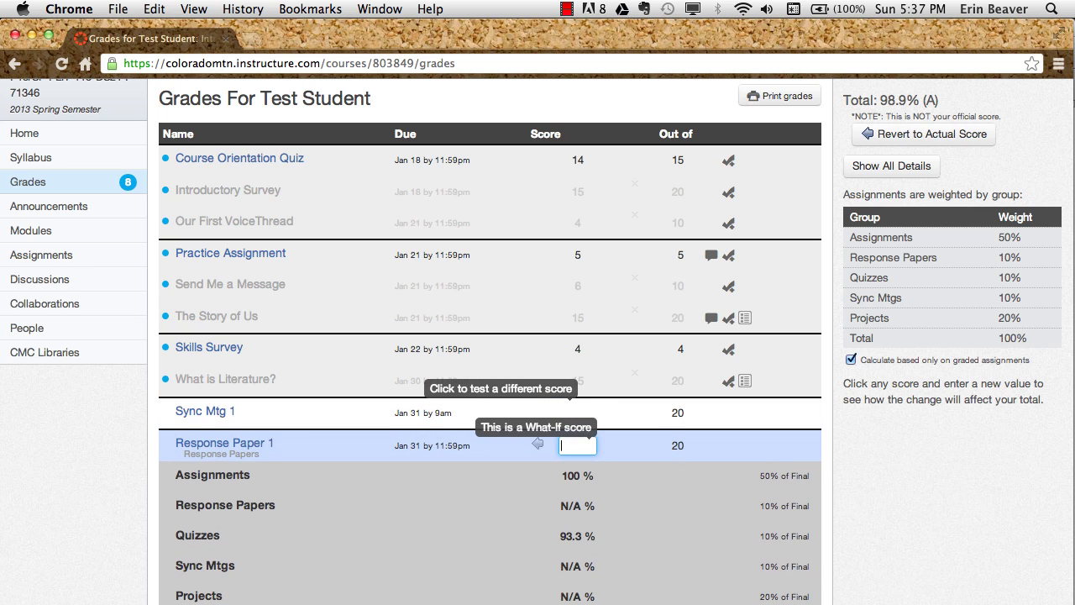
pyautogui.press('BackSpace')
pyautogui.click(938, 135)
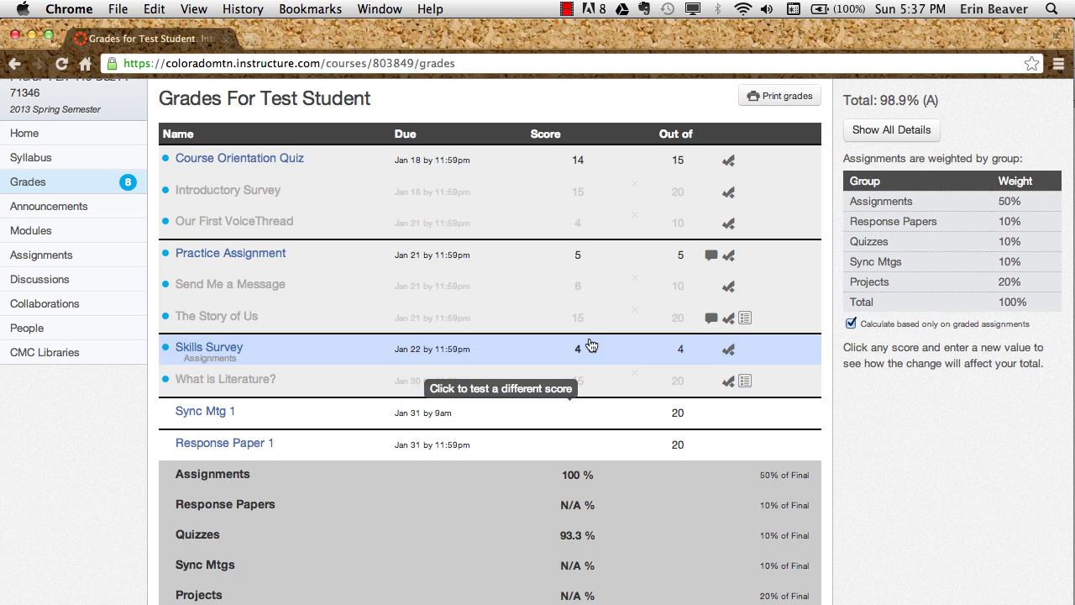
pyautogui.click(586, 227)
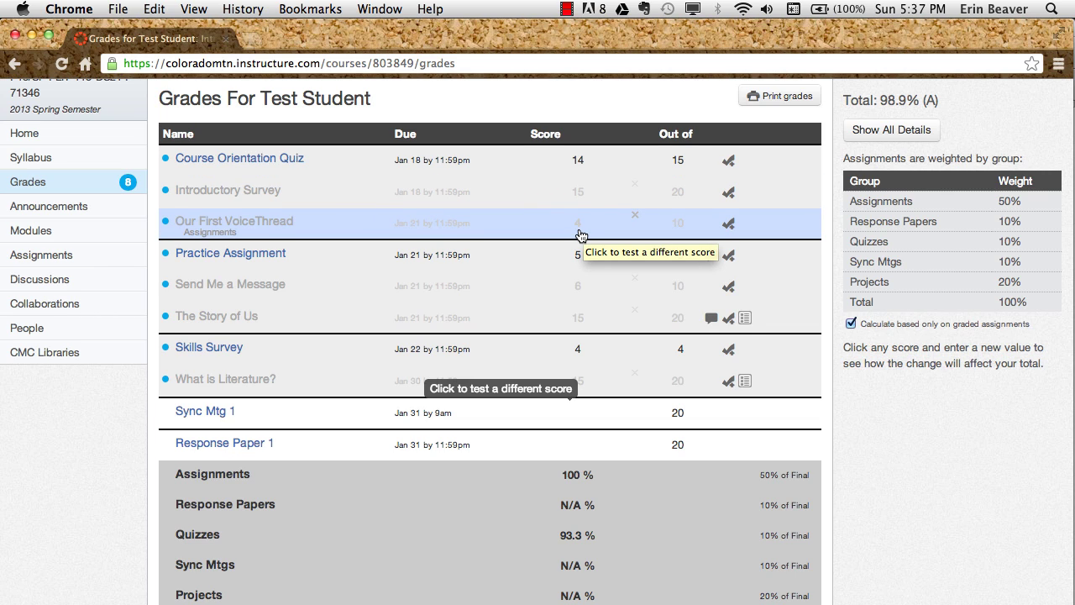
pyautogui.click(579, 235)
pyautogui.write('10')
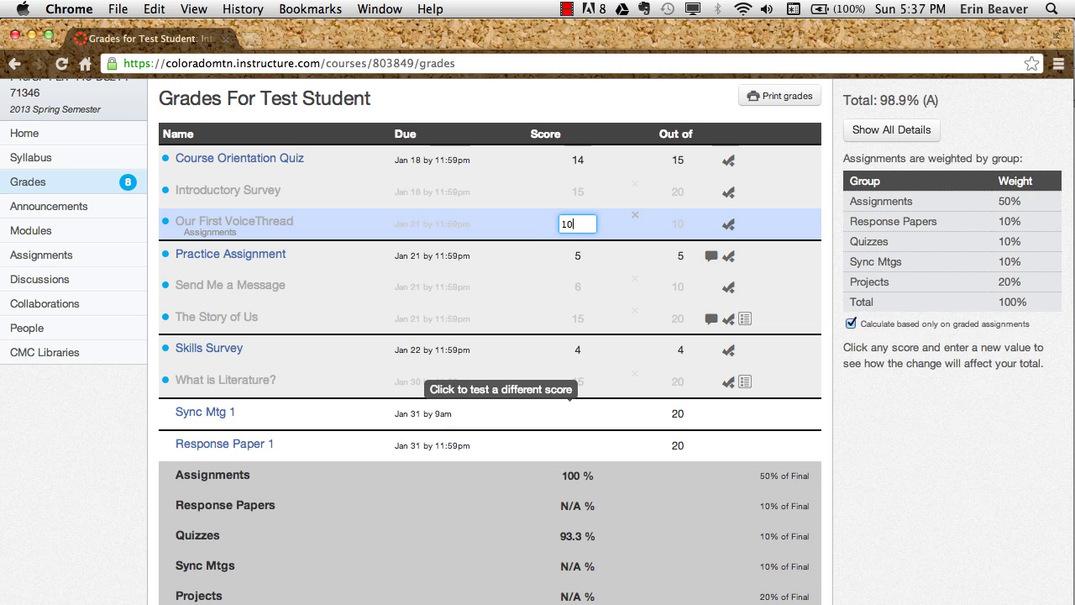
pyautogui.press('Return')
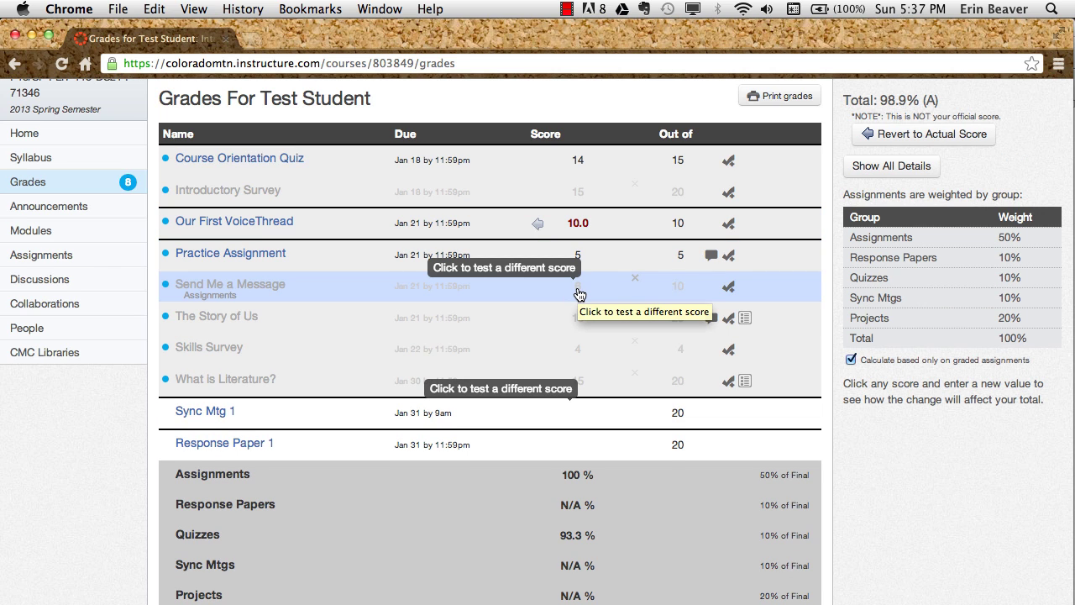
pyautogui.click(579, 195)
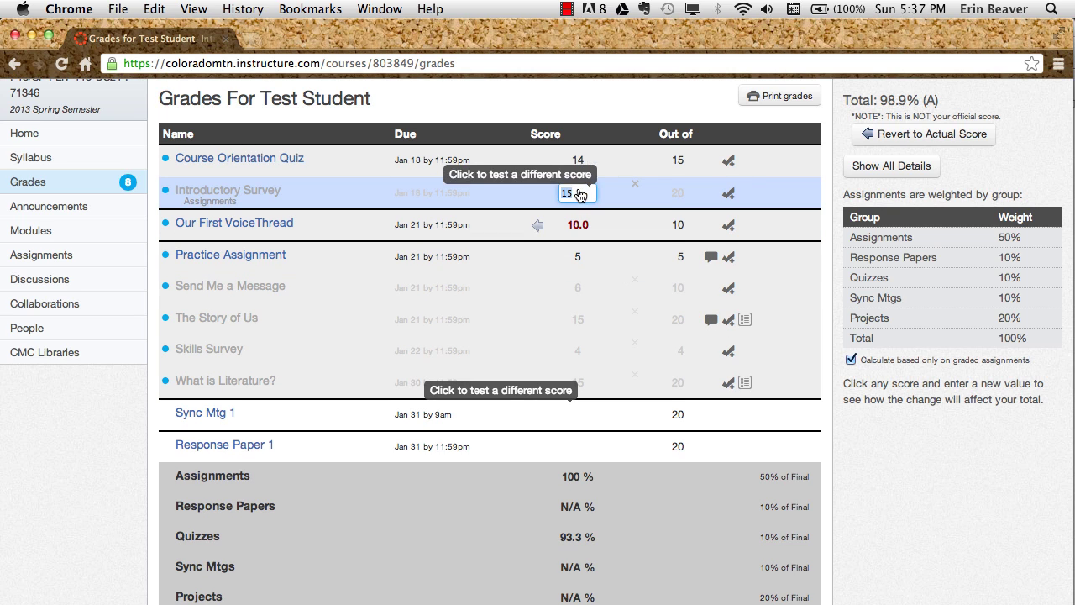
pyautogui.write('22')
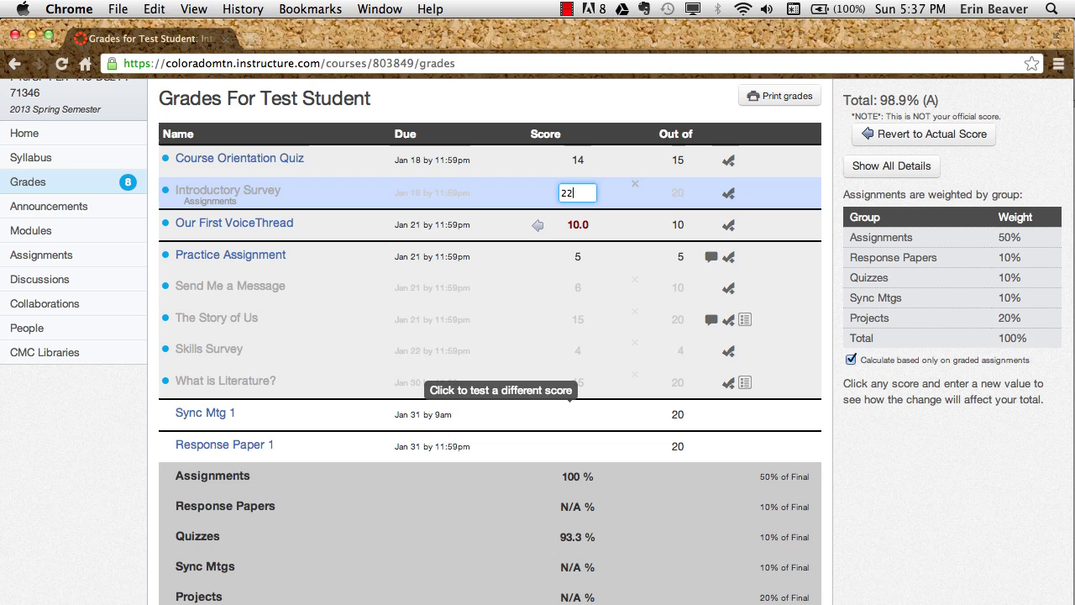
pyautogui.press('Return')
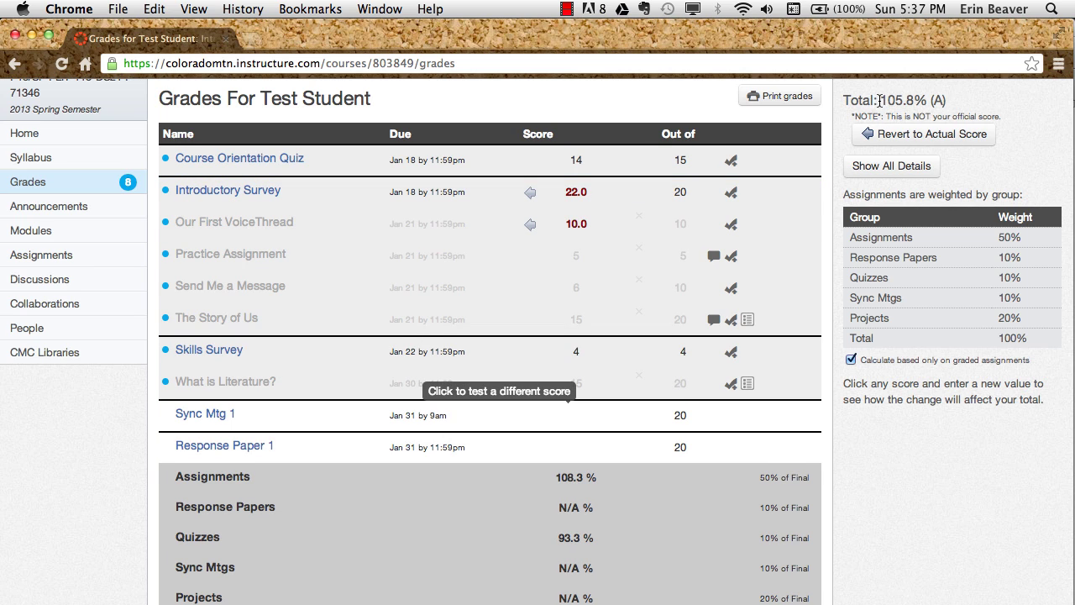
pyautogui.moveTo(880, 101); pyautogui.dragTo(950, 102)
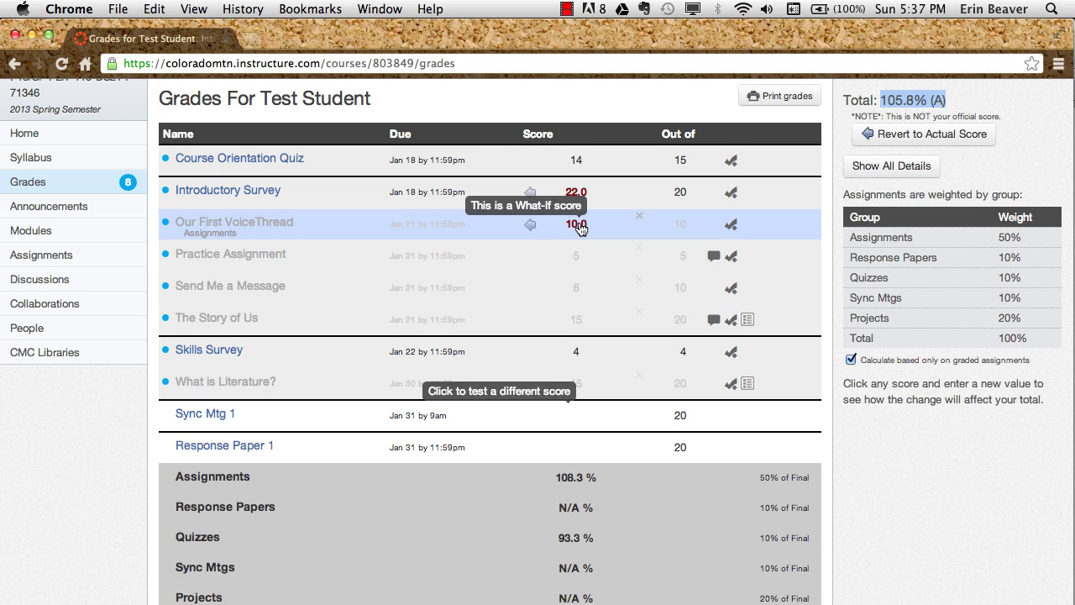
pyautogui.moveTo(530, 224)
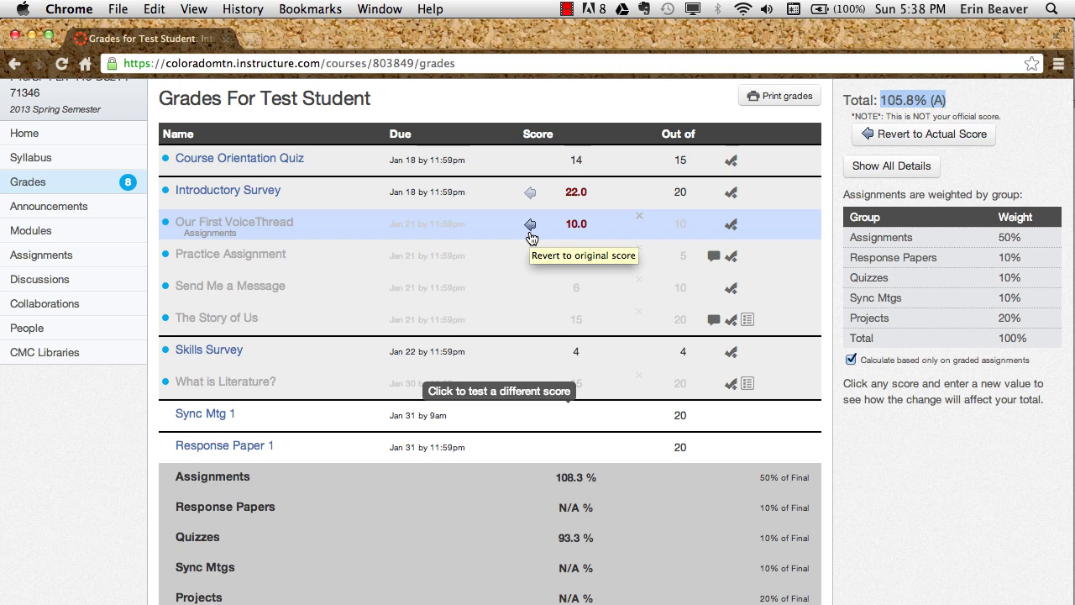
pyautogui.click(922, 137)
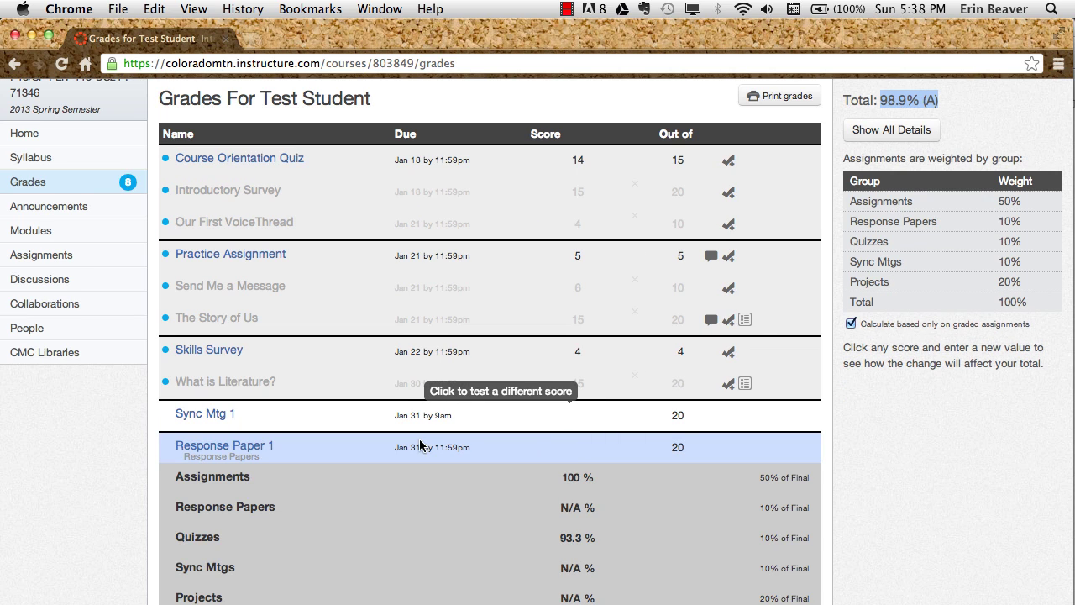
pyautogui.scroll(-1, 420, 441)
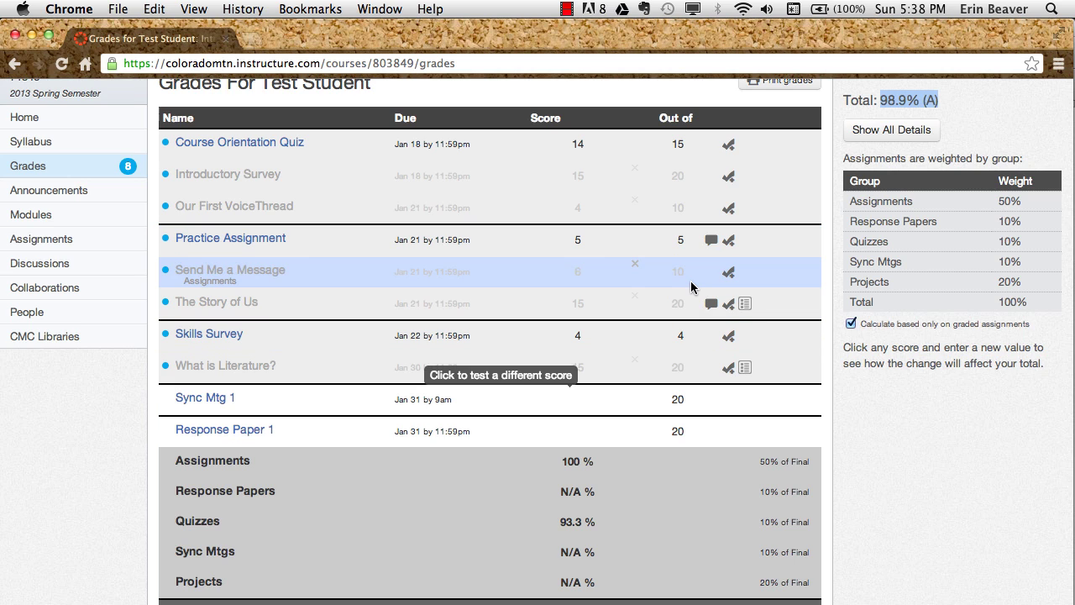
pyautogui.moveTo(578, 223)
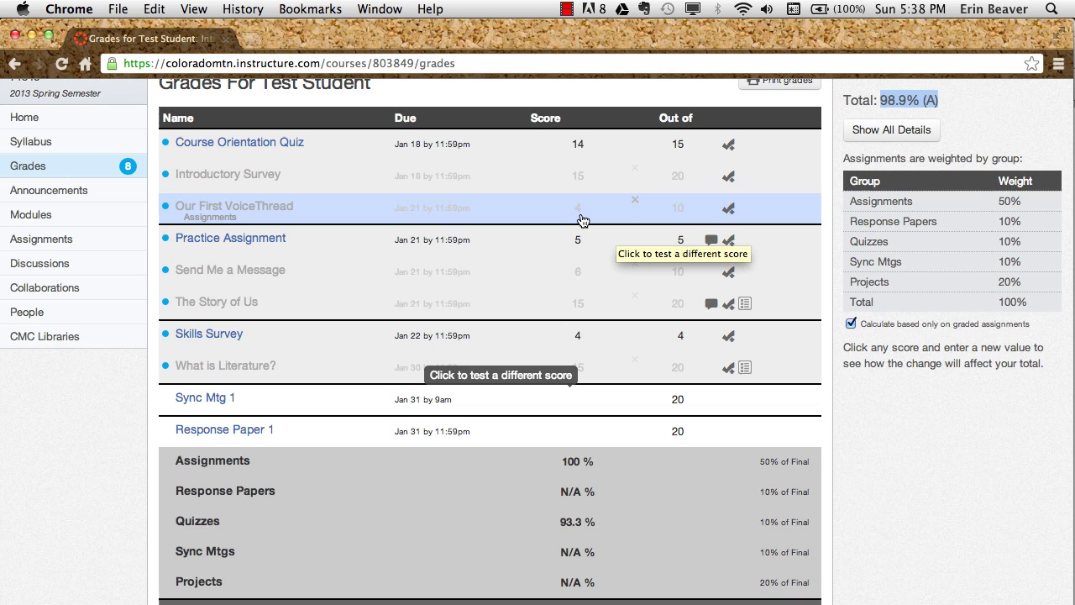
# Save a comment on Our First VoiceThread asking how its grade was calculated, then return to Grades.
pyautogui.click(235, 215)
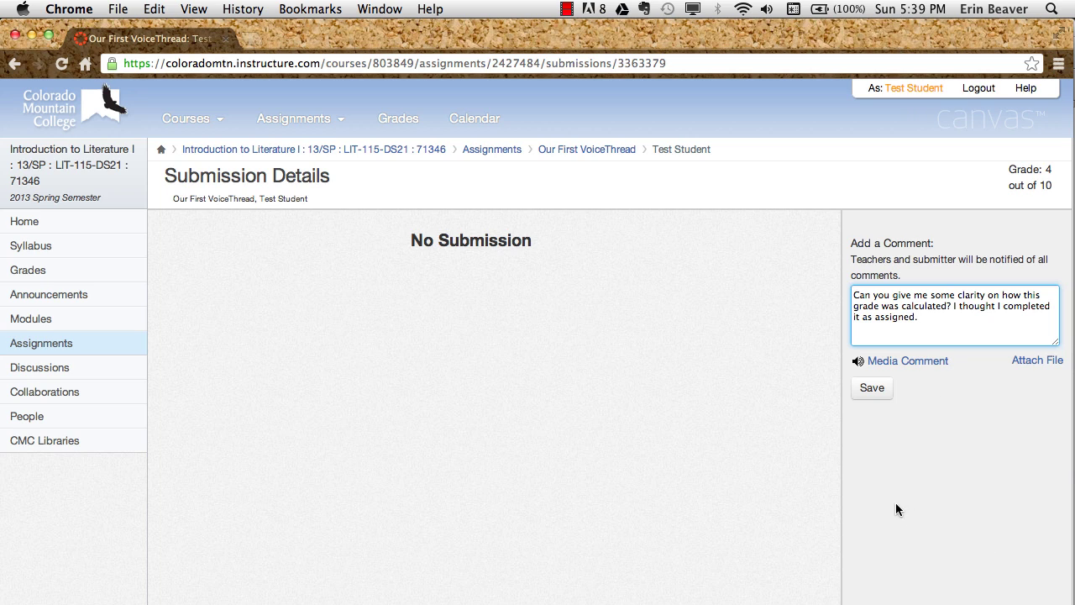
pyautogui.click(872, 388)
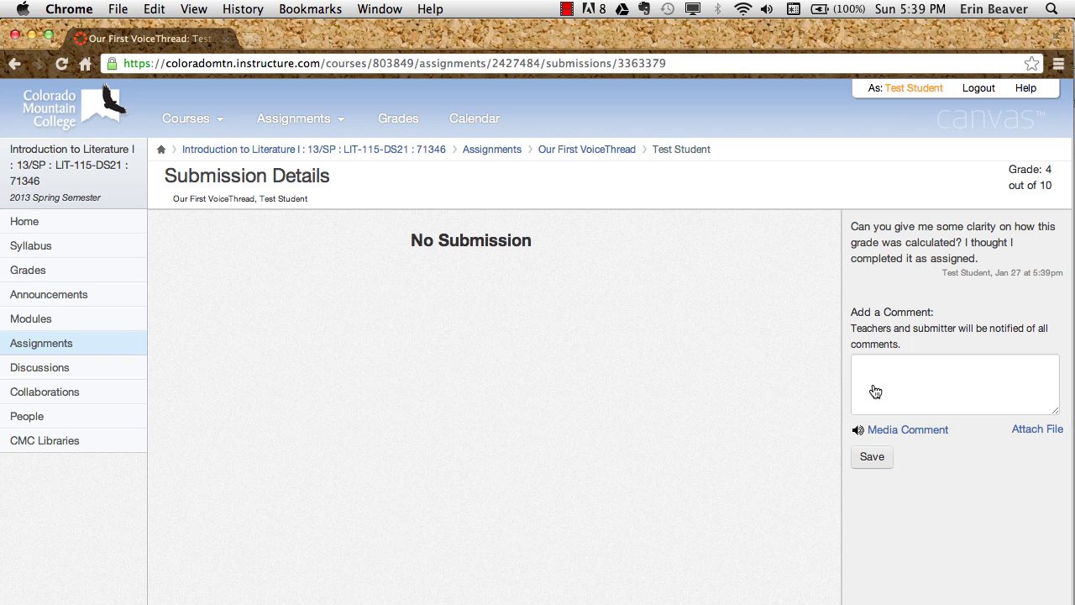
pyautogui.click(28, 272)
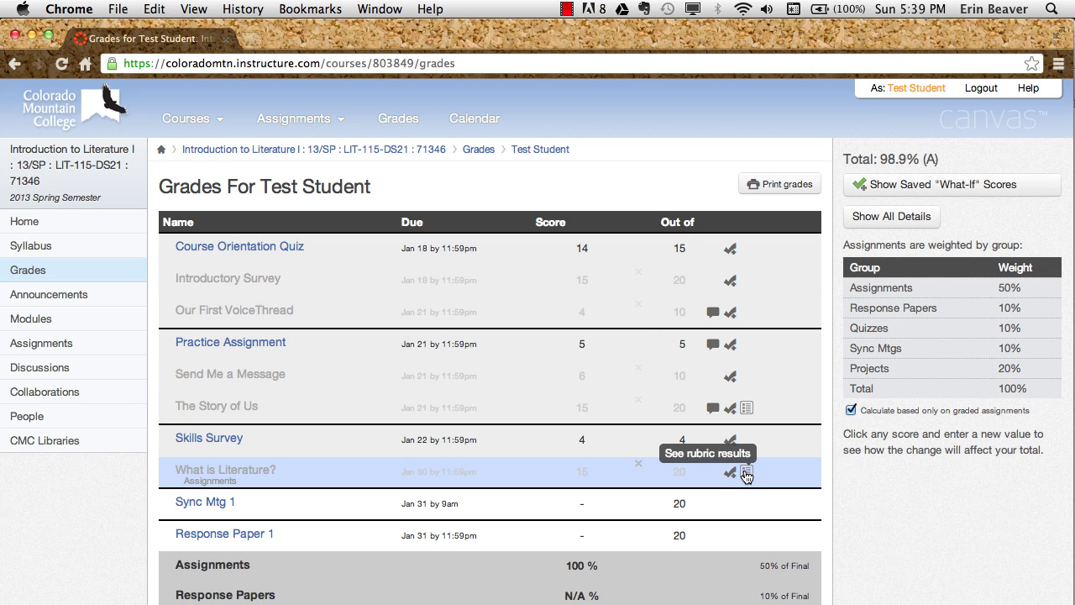
pyautogui.scroll(-3, 746, 476)
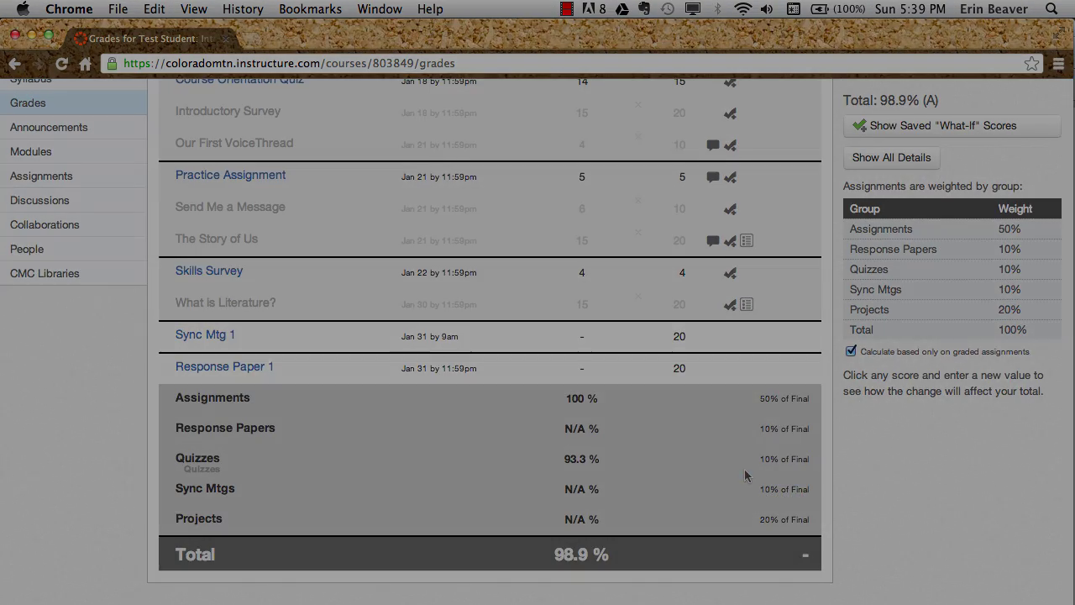